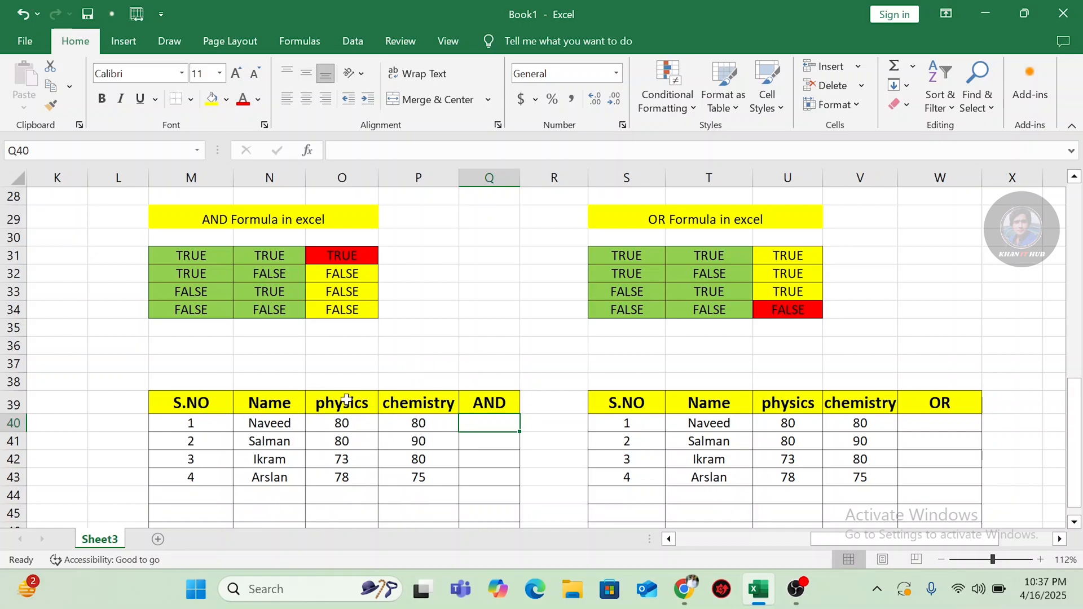
Step: Enter the formula =AND(O40=80,P40=80) in Q40 to test the first student's physics and chemistry marks
double_click(489, 420)
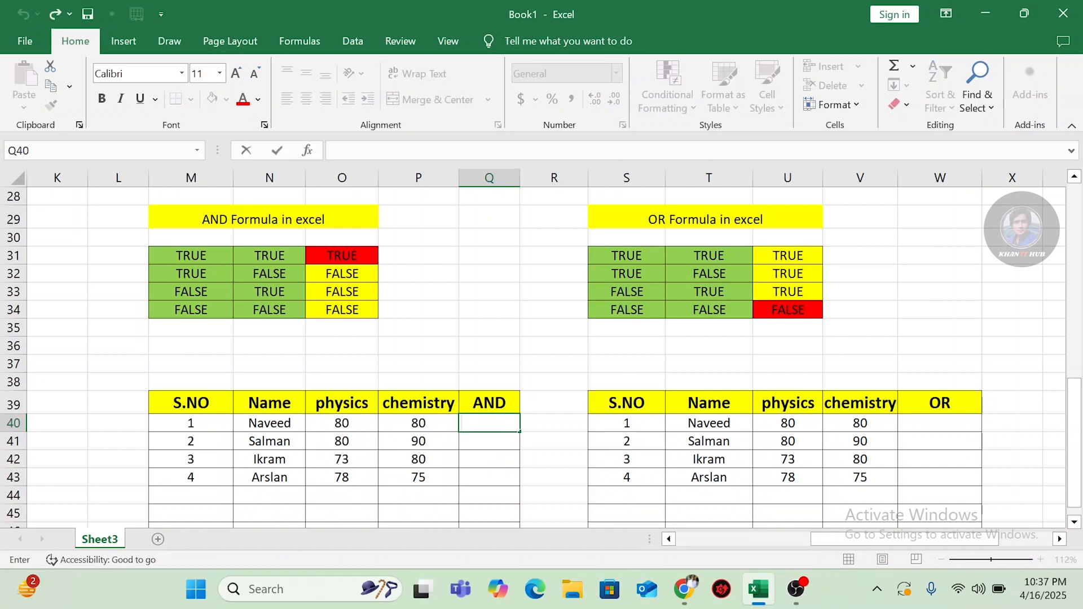
type("=")
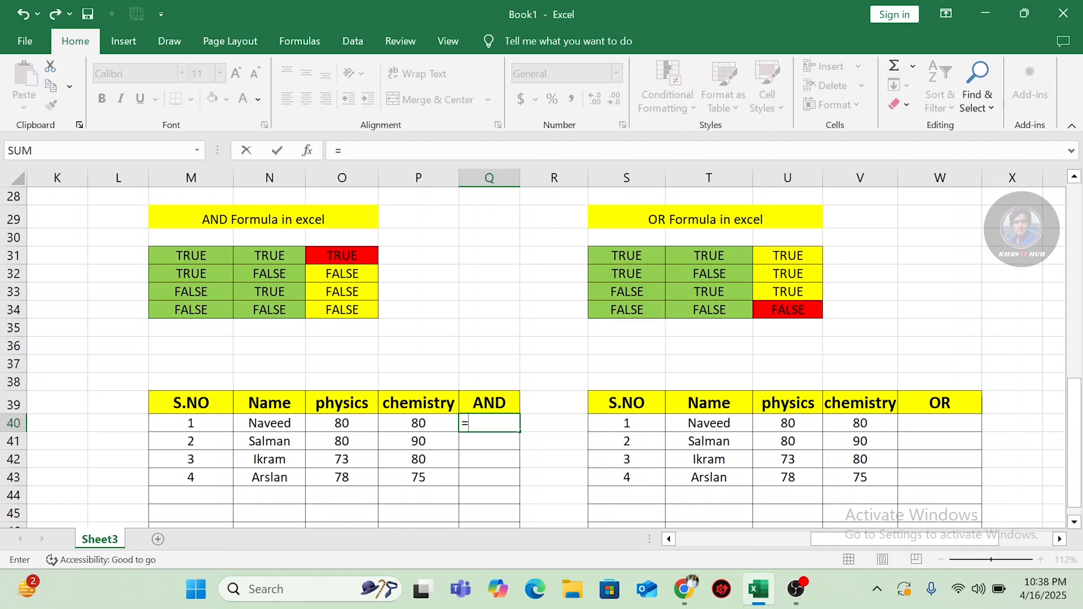
type("and")
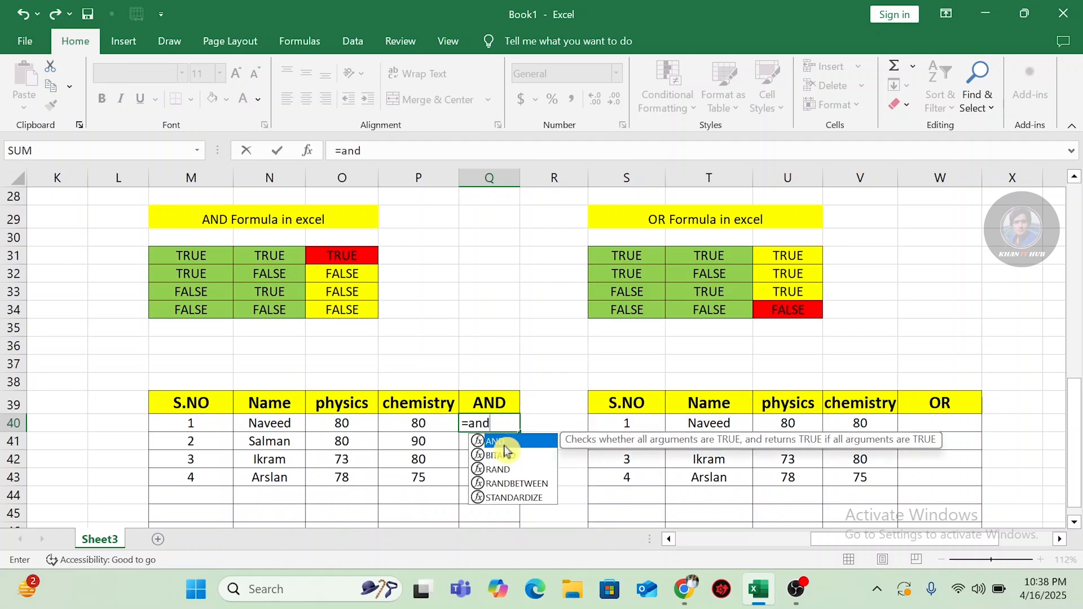
double_click(506, 442)
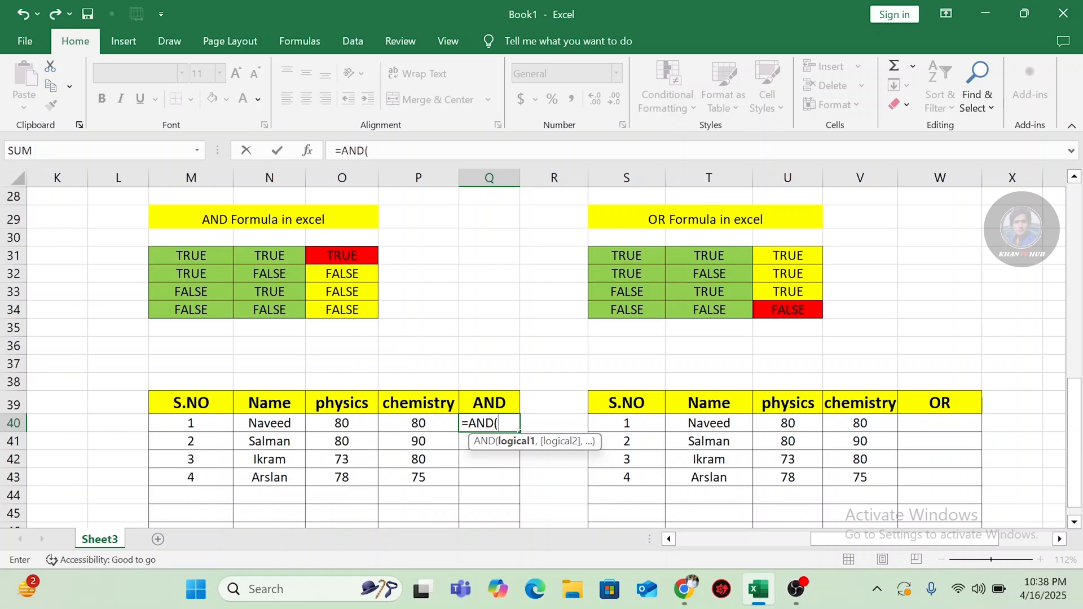
left_click(342, 424)
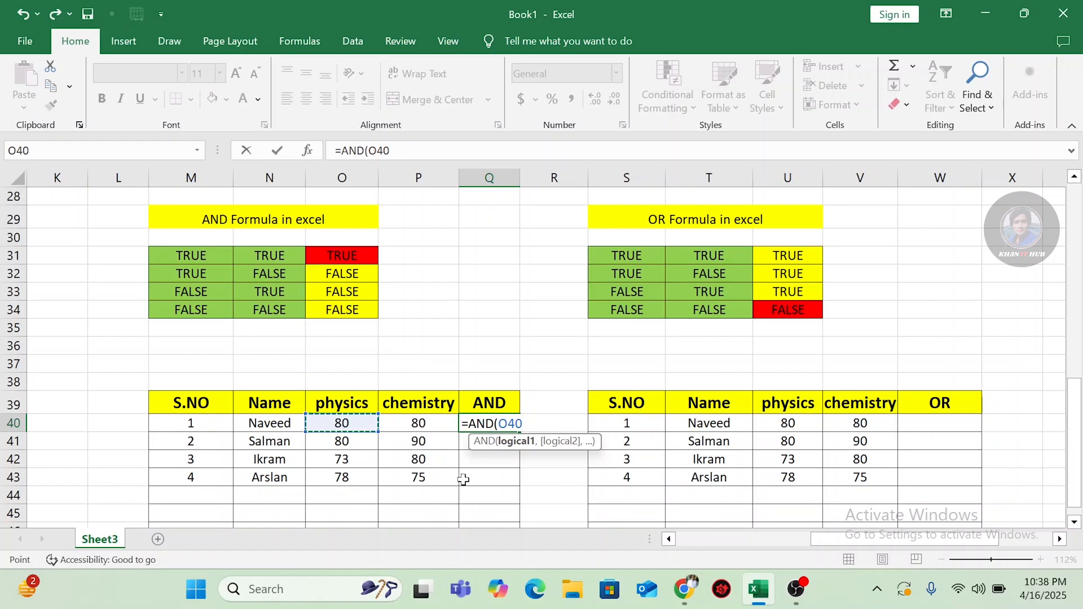
type("=")
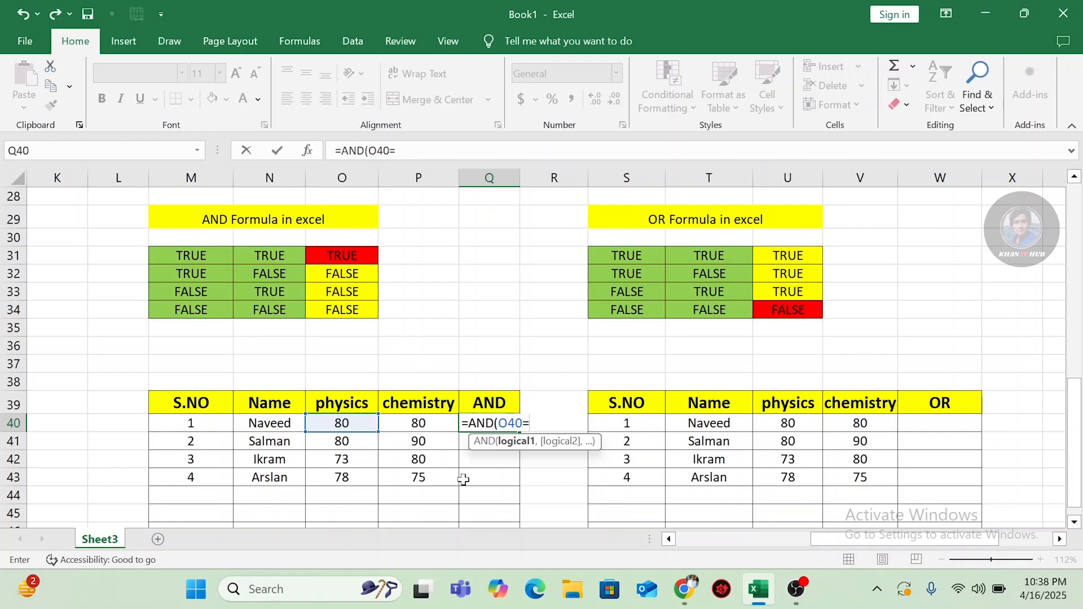
type("80")
type(",")
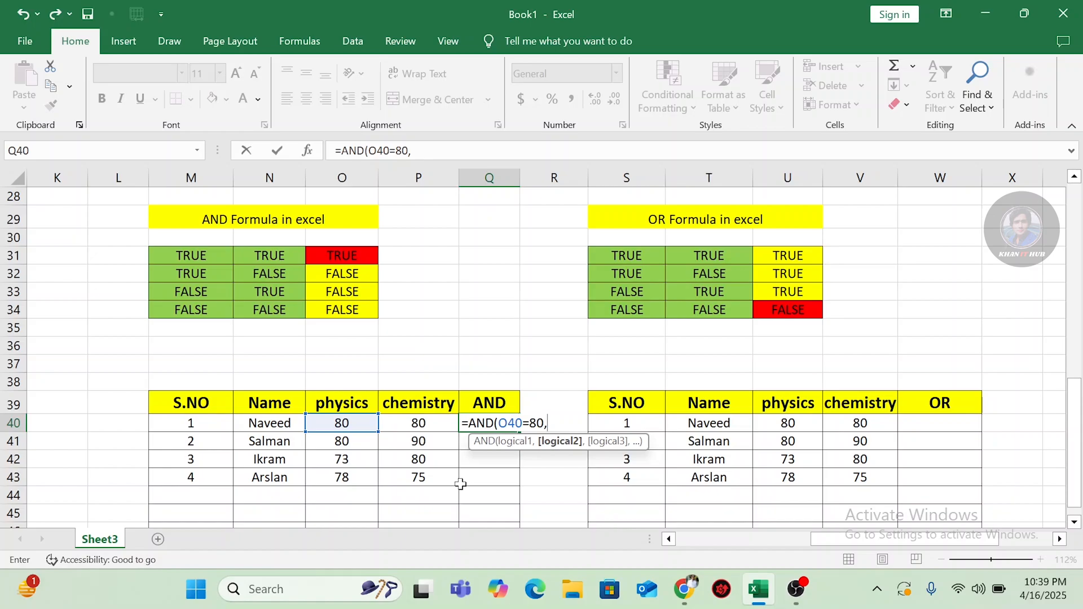
left_click(406, 427)
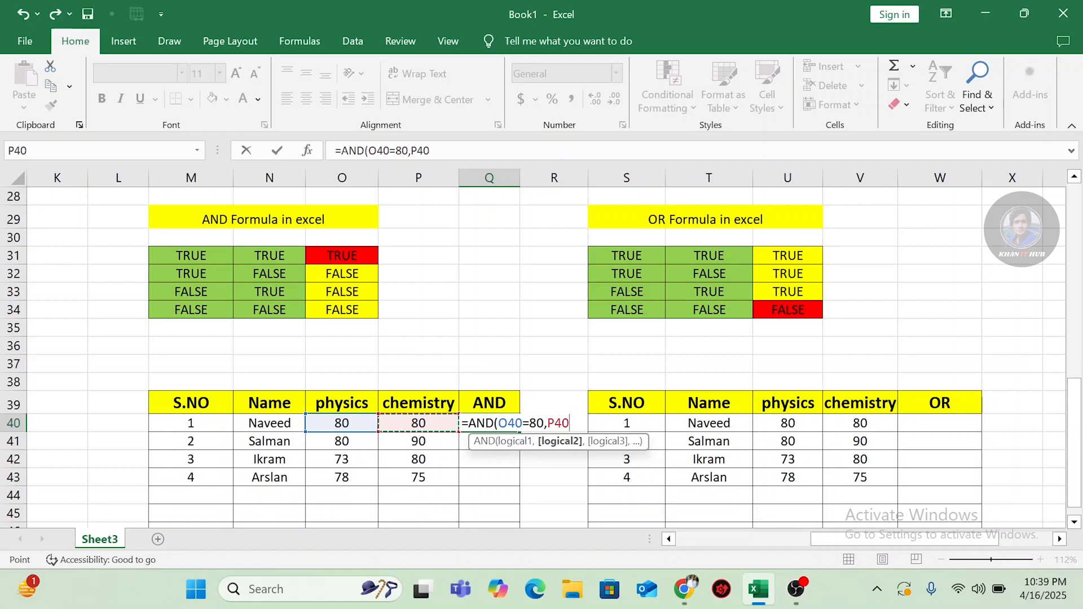
type("=80")
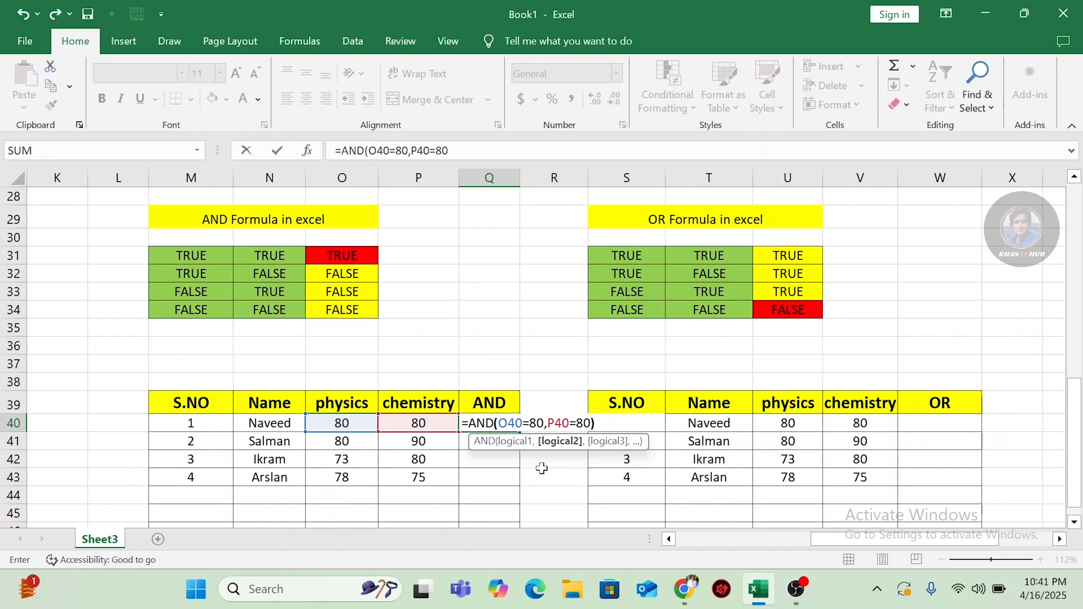
type(")")
key("Return")
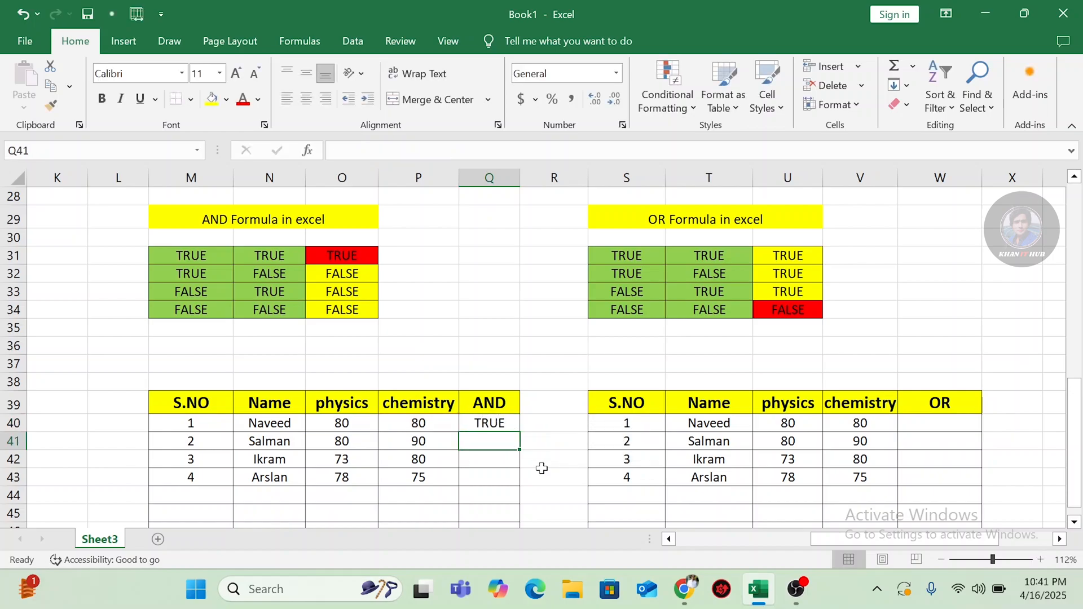
Step: Fill the AND formula from Q40 down through Q43 and check the formulas in the filled cells
left_click(499, 423)
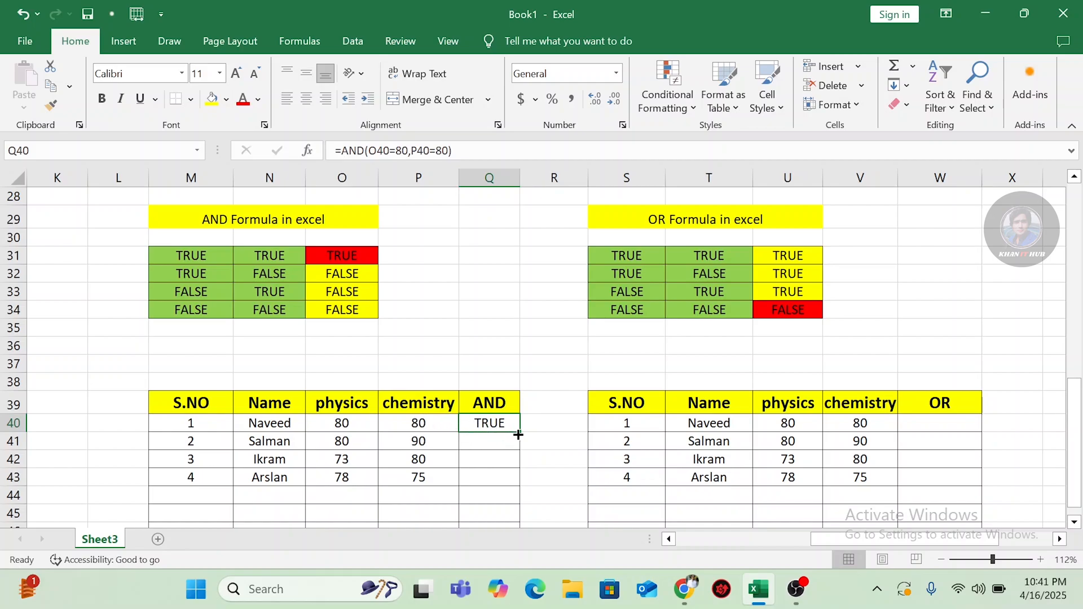
left_click_drag(520, 432, 519, 483)
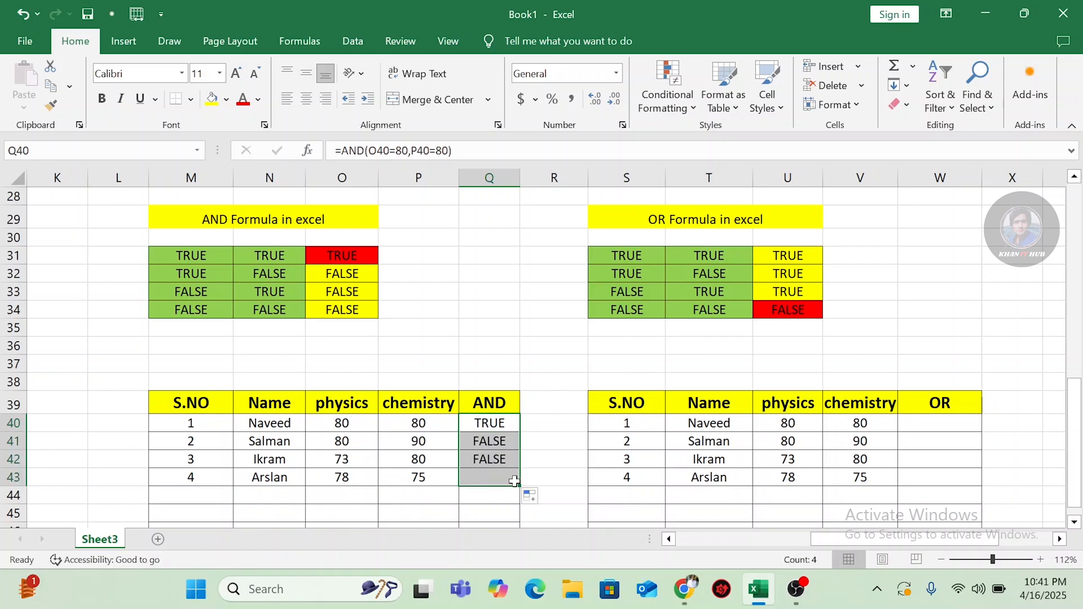
left_click(489, 441)
left_click(492, 459)
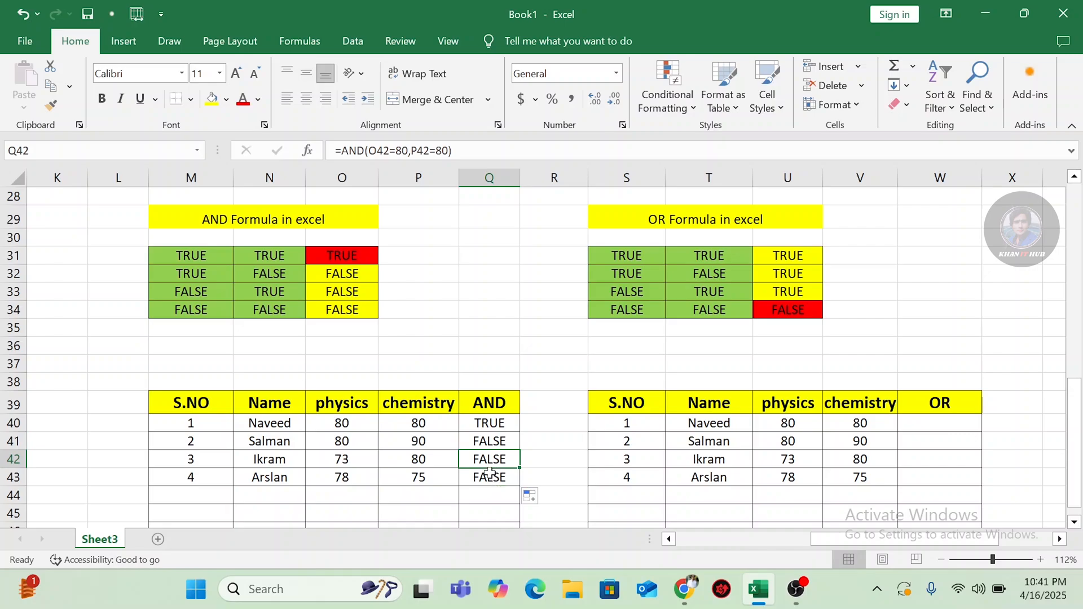
left_click(487, 478)
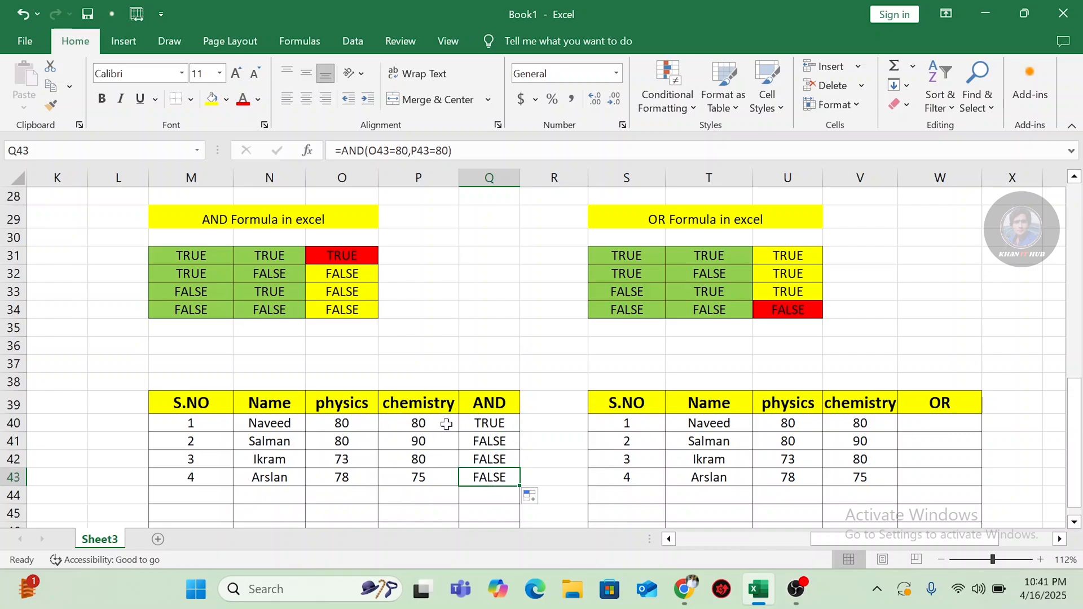
left_click(488, 422)
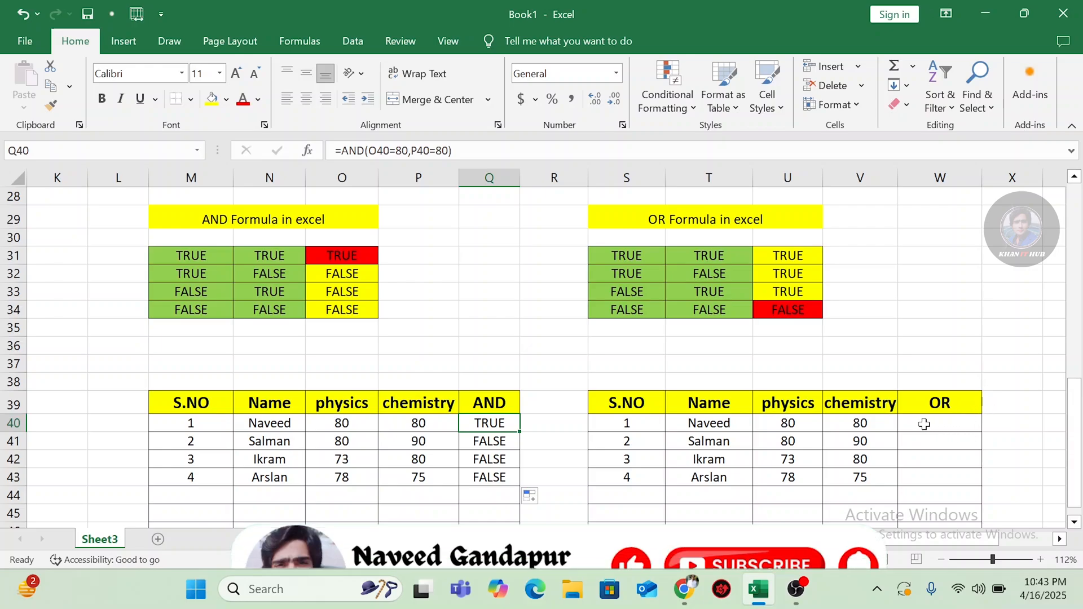
Step: Enter the formula =OR(U40=80,V40=80) in W40 to test whether either of the first student's marks equals 80
left_click(923, 424)
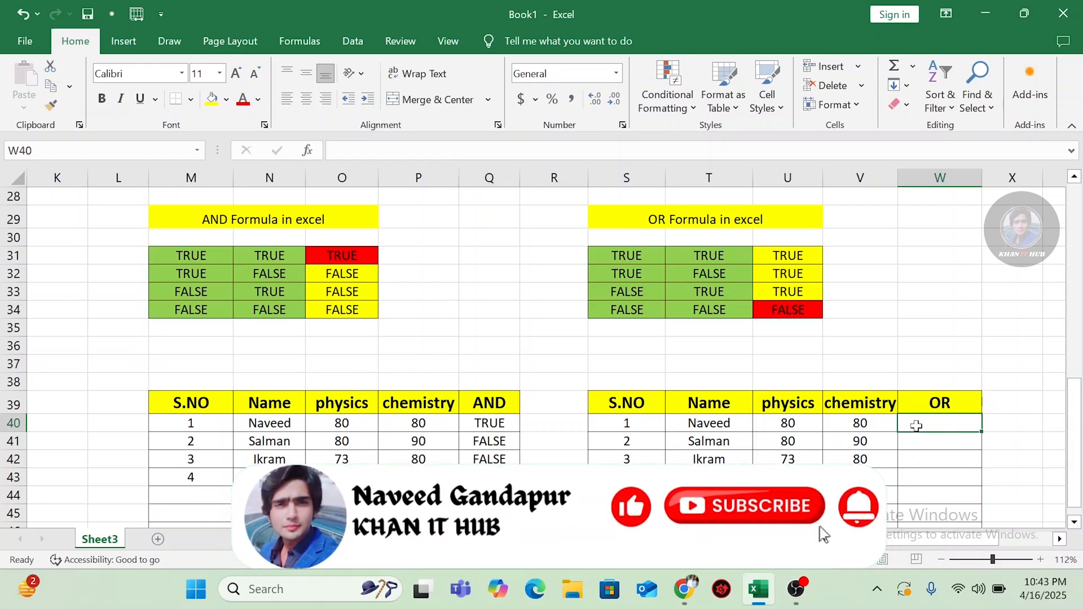
type("=")
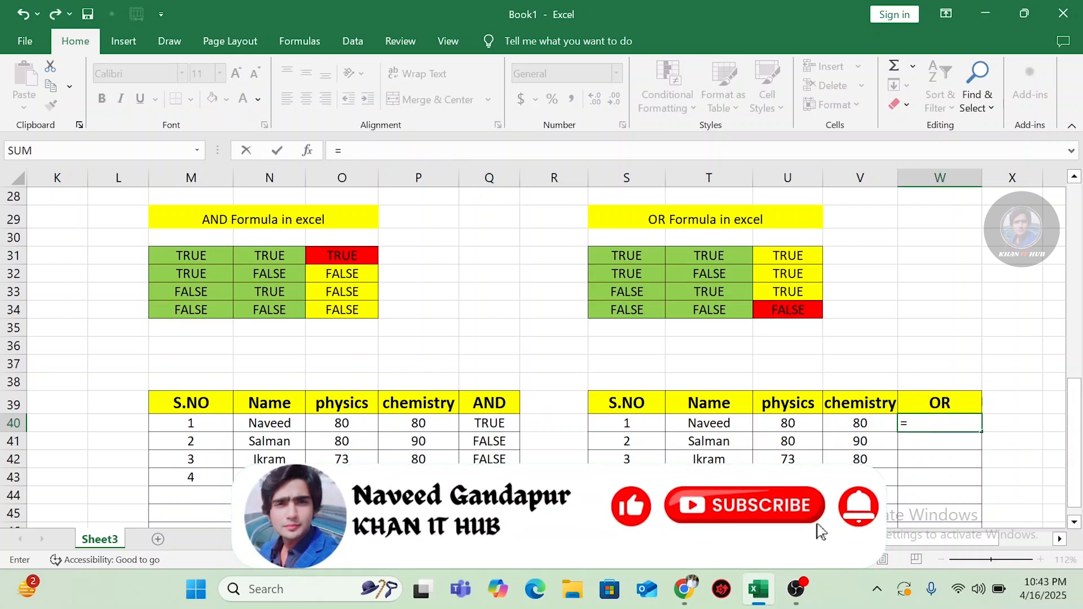
type("or")
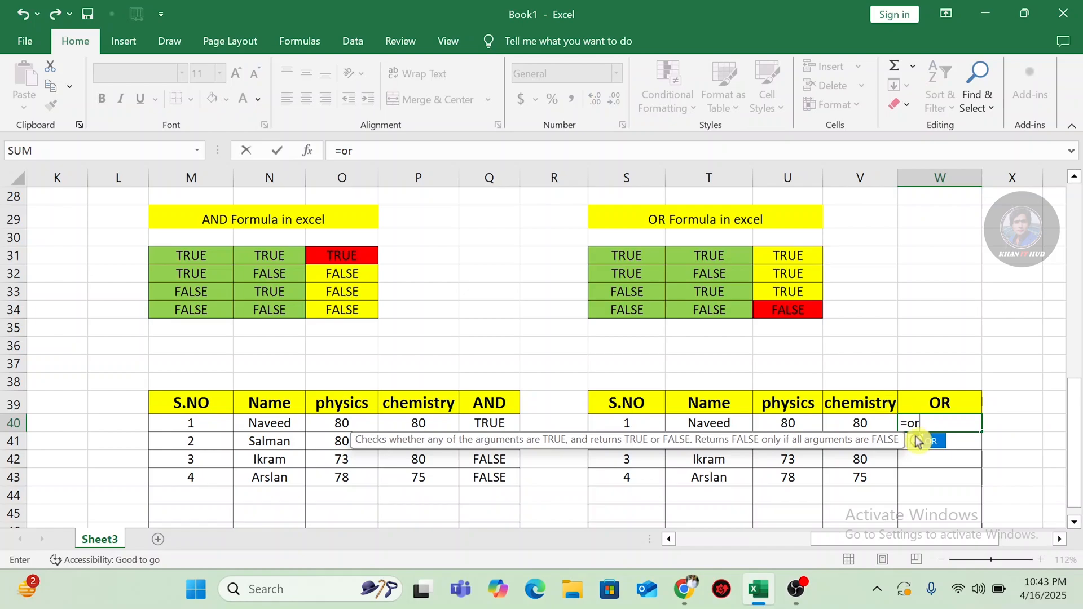
double_click(927, 441)
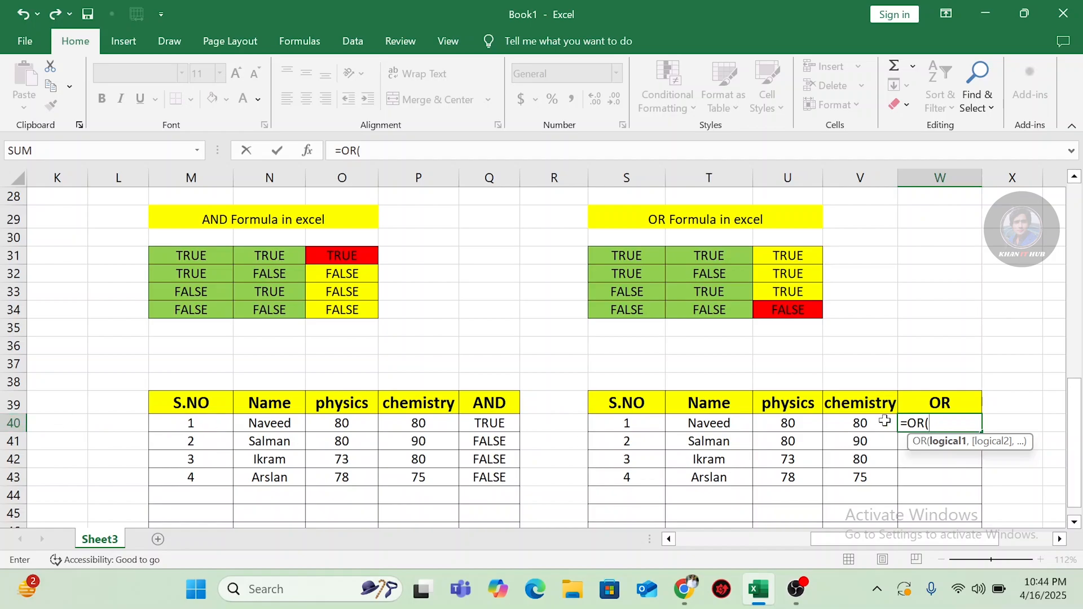
left_click(789, 423)
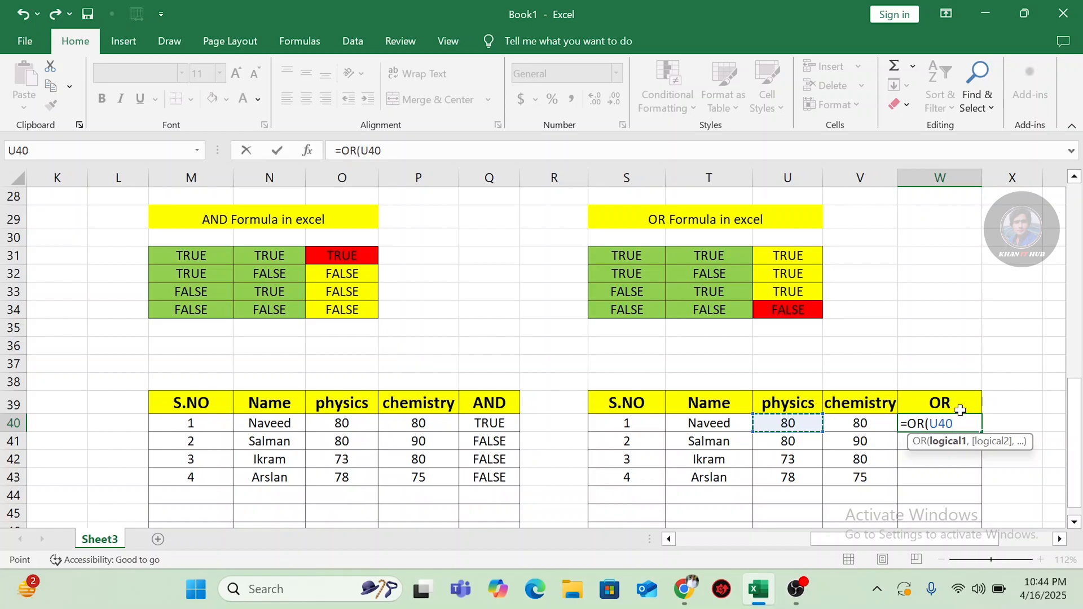
type("=8")
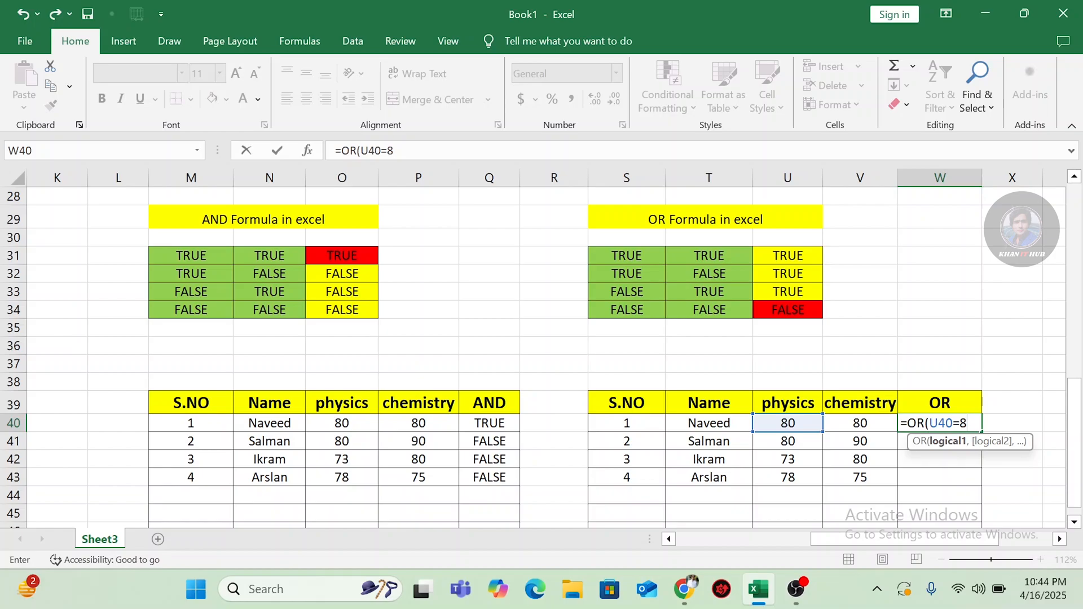
type("0")
type(",")
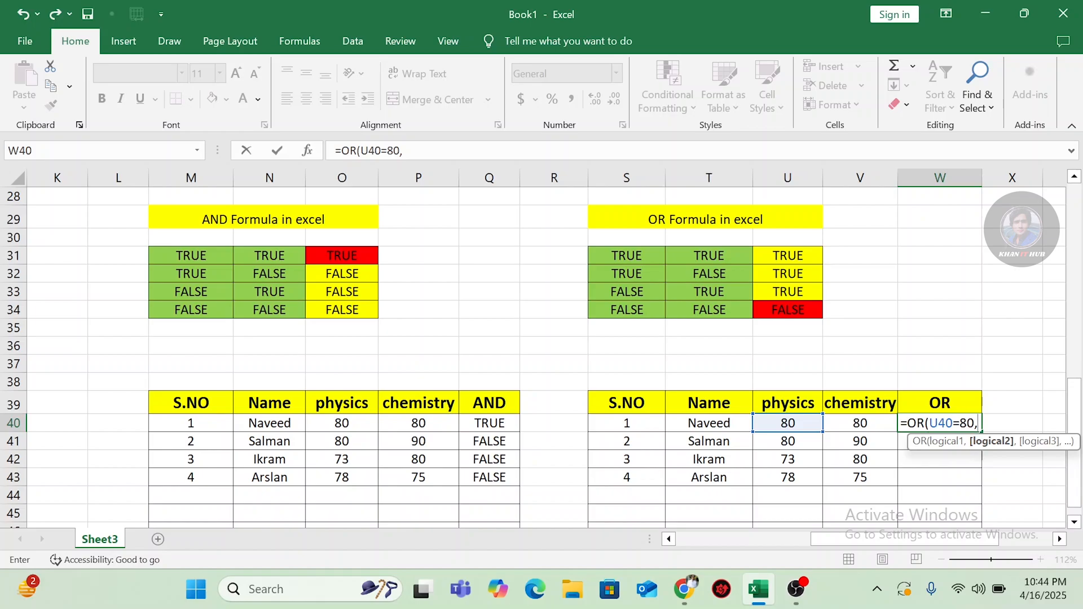
type("v")
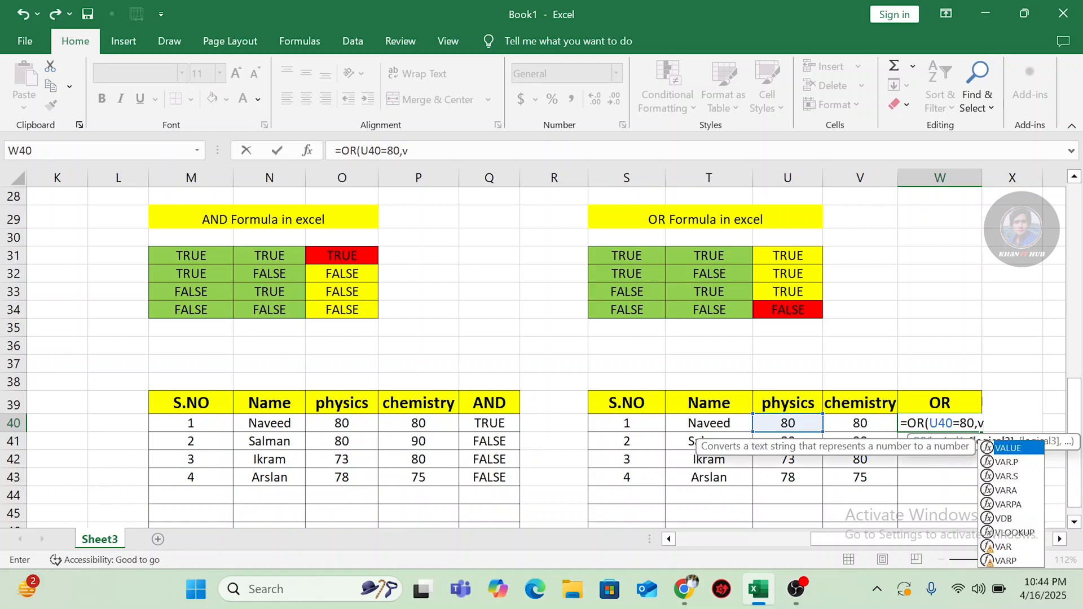
type("4")
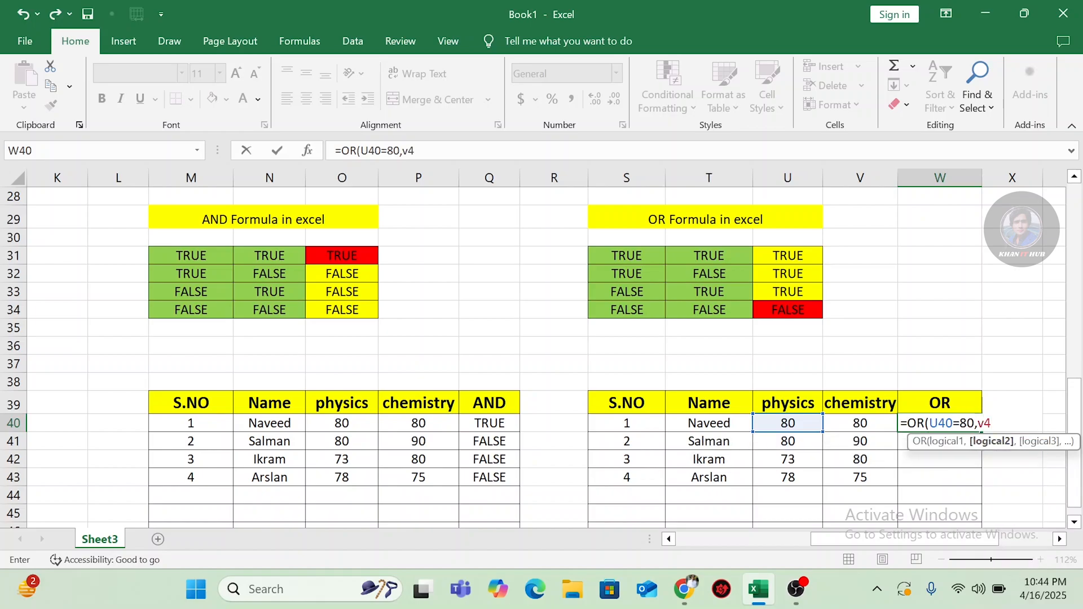
type("0")
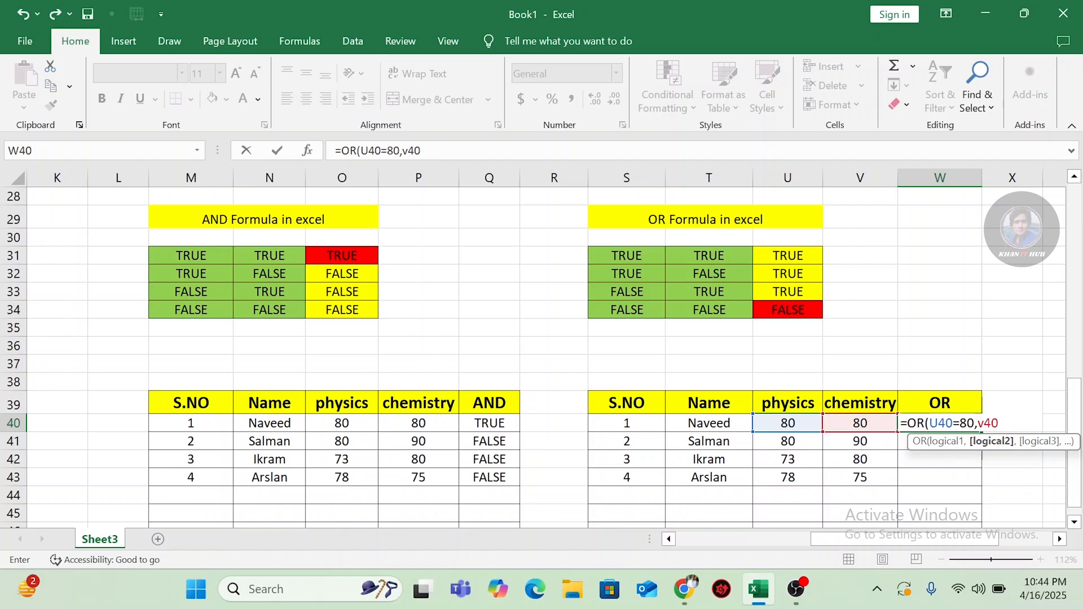
type("=80")
type(")")
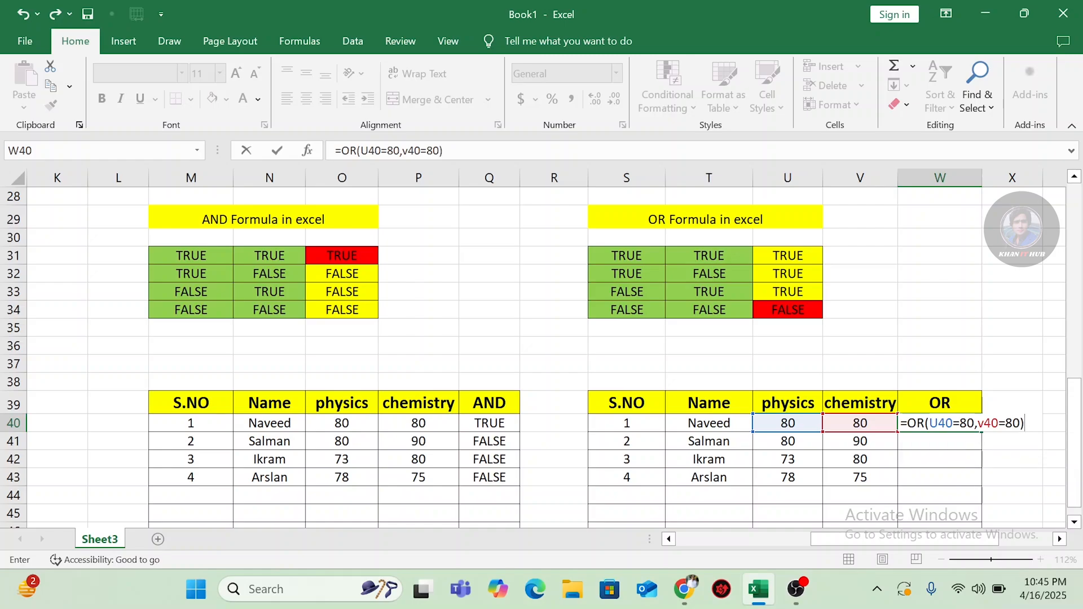
key("Return")
Step: Fill the OR formula from W40 down through W43, one row at a time
left_click(936, 425)
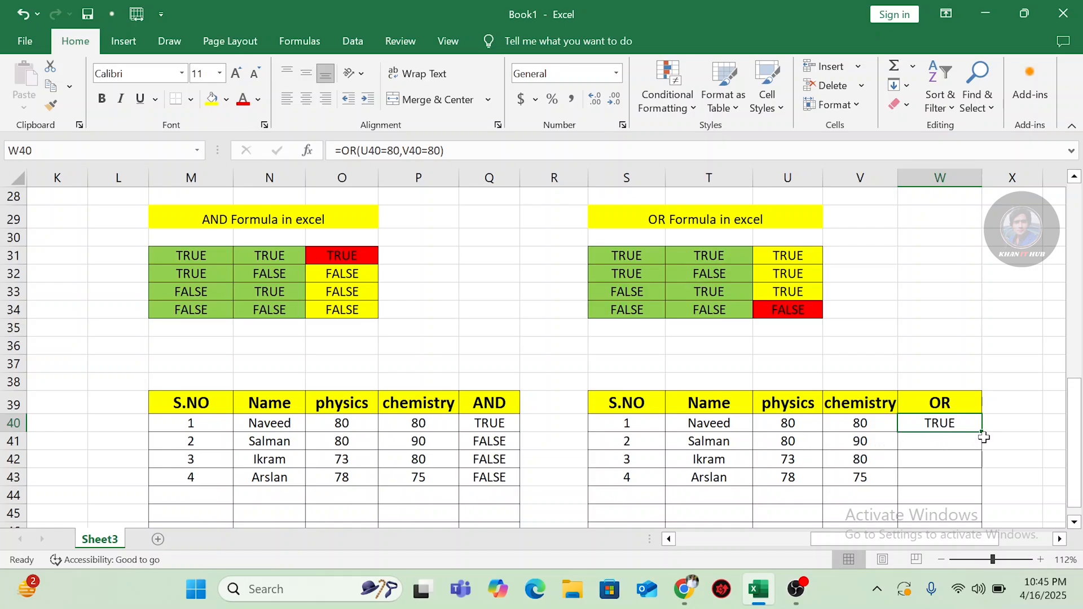
left_click_drag(981, 432, 983, 448)
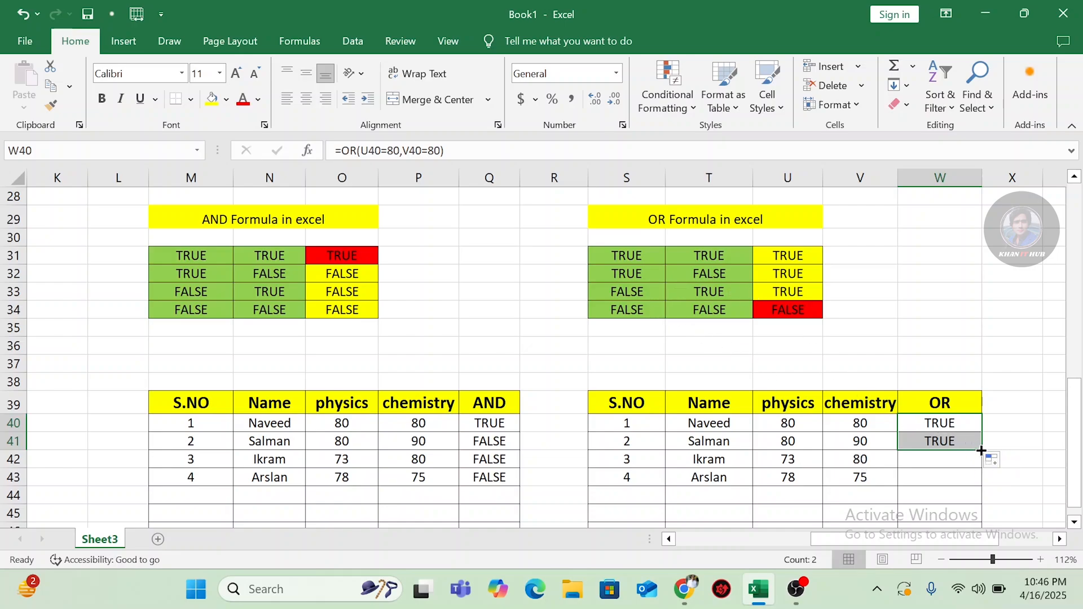
left_click_drag(981, 450, 951, 468)
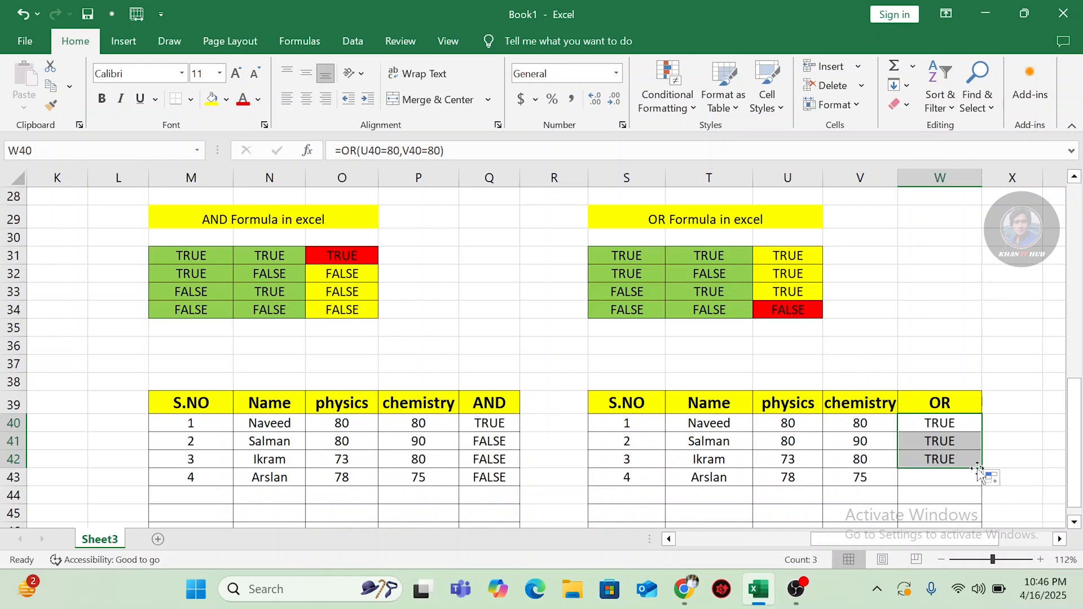
left_click_drag(980, 469, 981, 487)
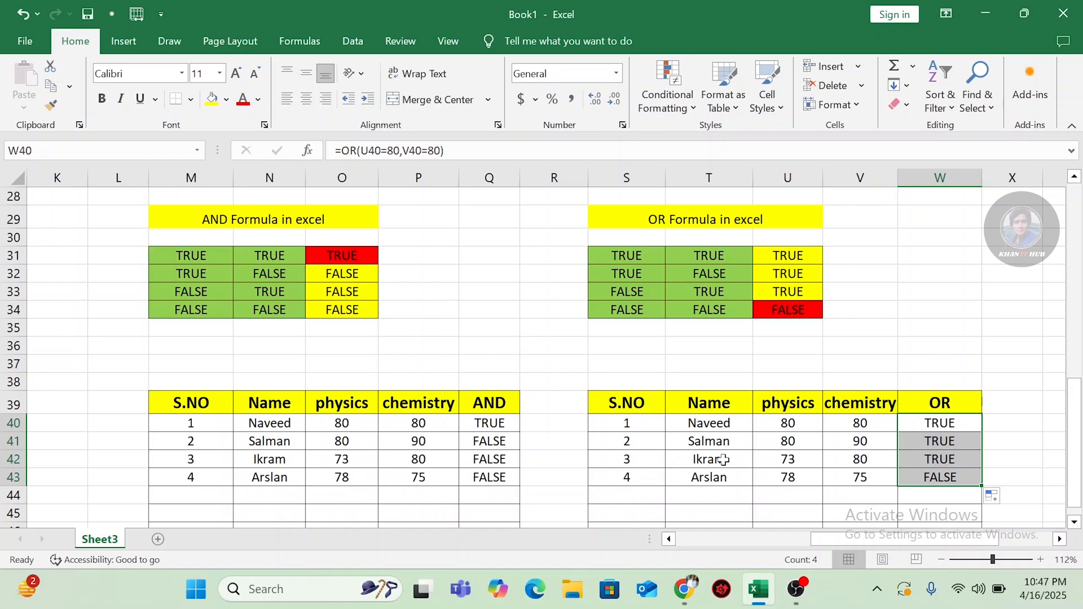
Step: Begin an IF formula in I30 of the if/Result column with the logical test H30>320
left_click_drag(846, 542, 669, 541)
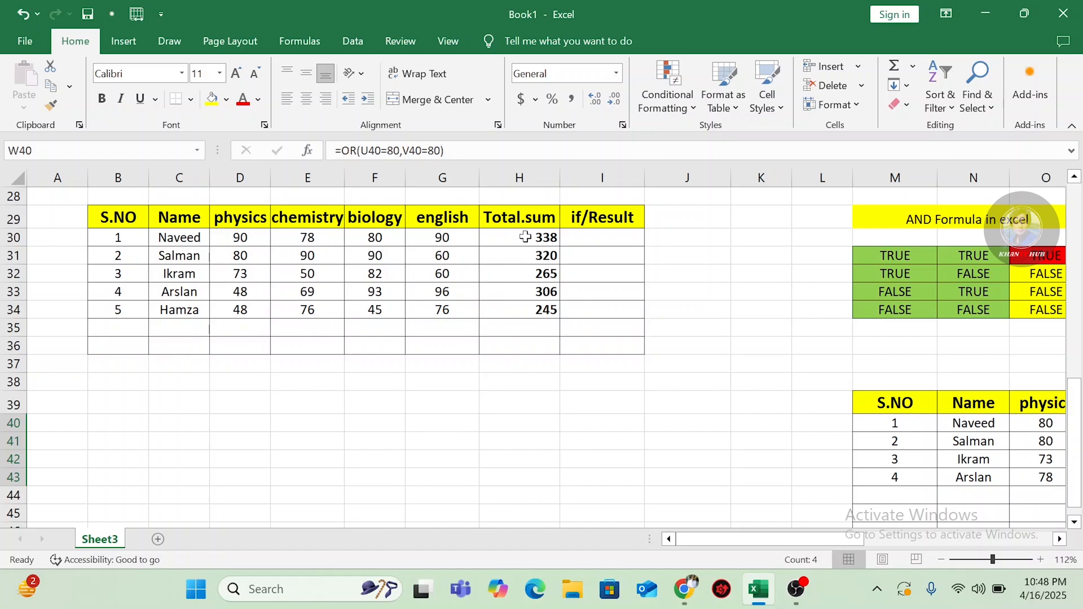
left_click(591, 237)
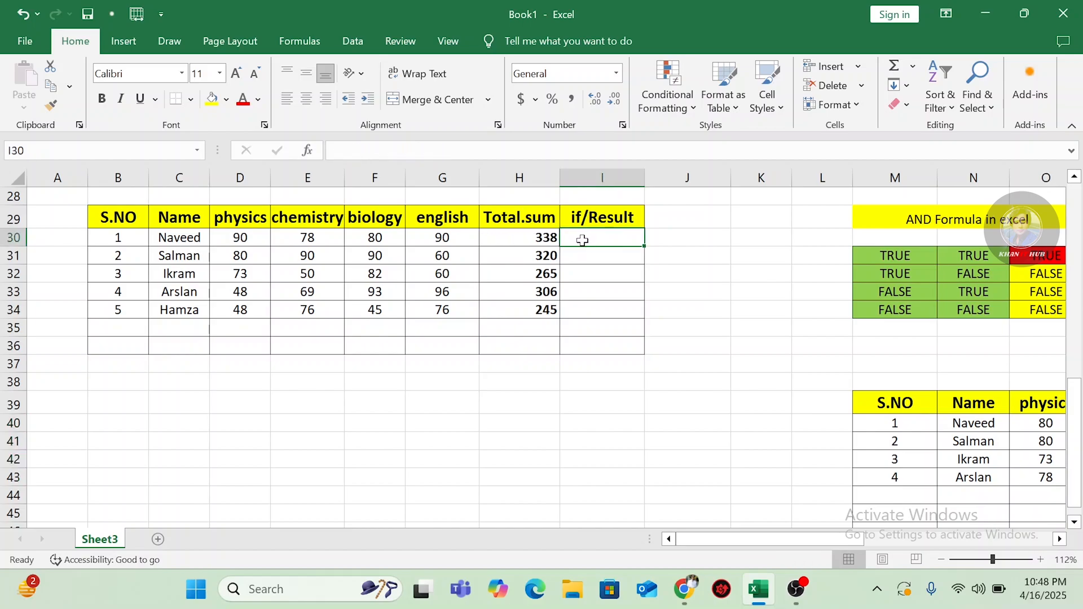
type("=")
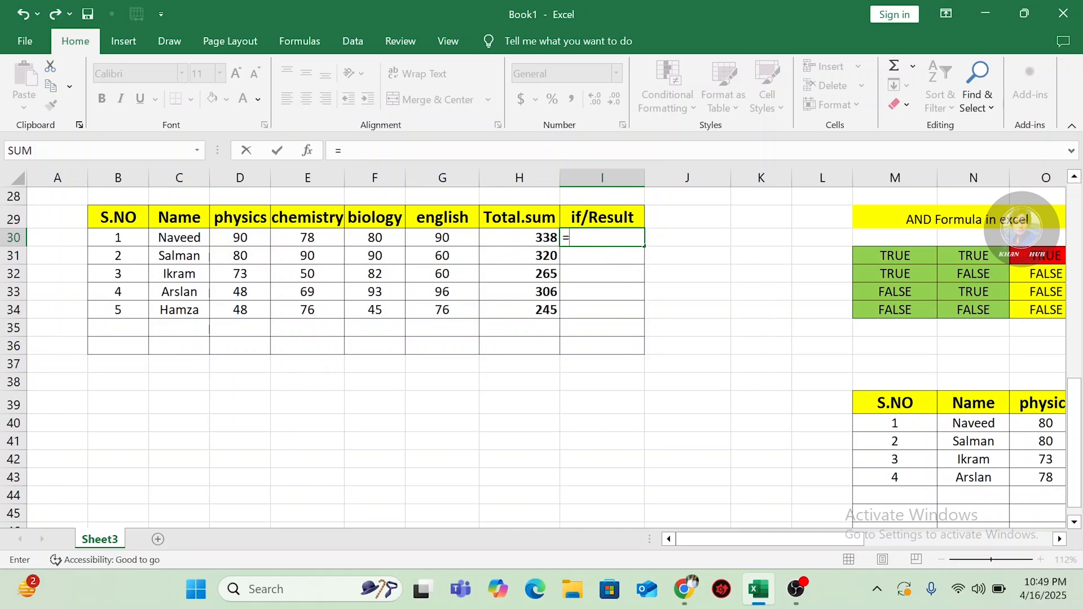
type("if")
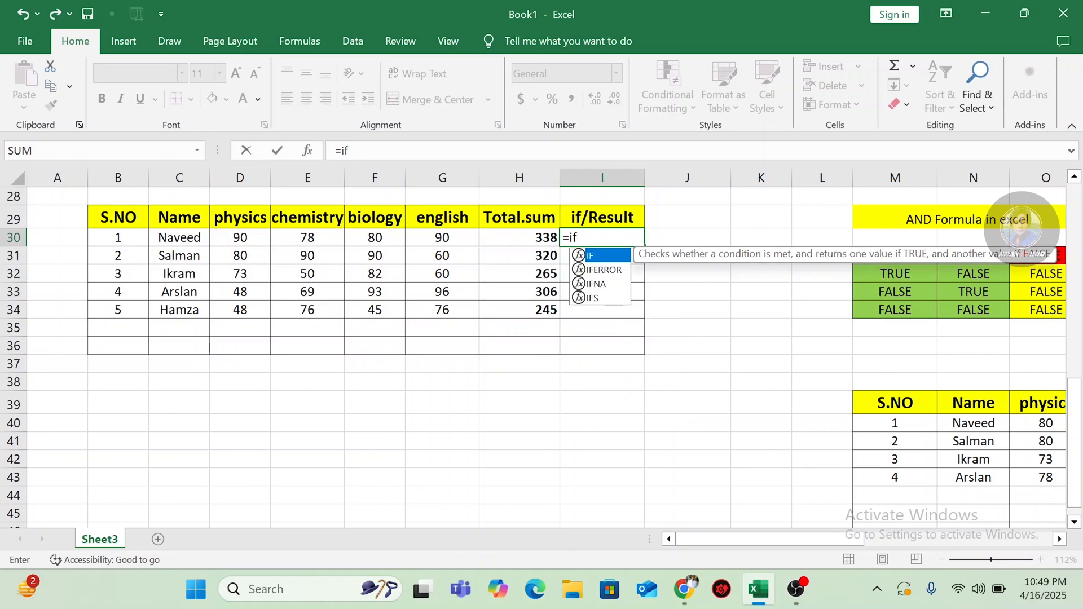
double_click(595, 257)
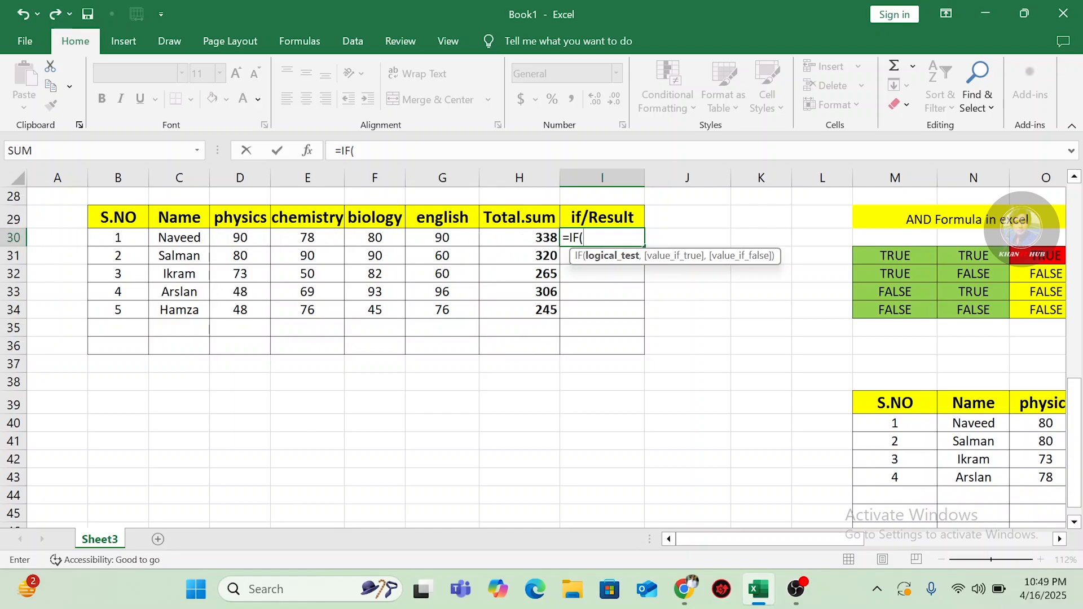
left_click(530, 241)
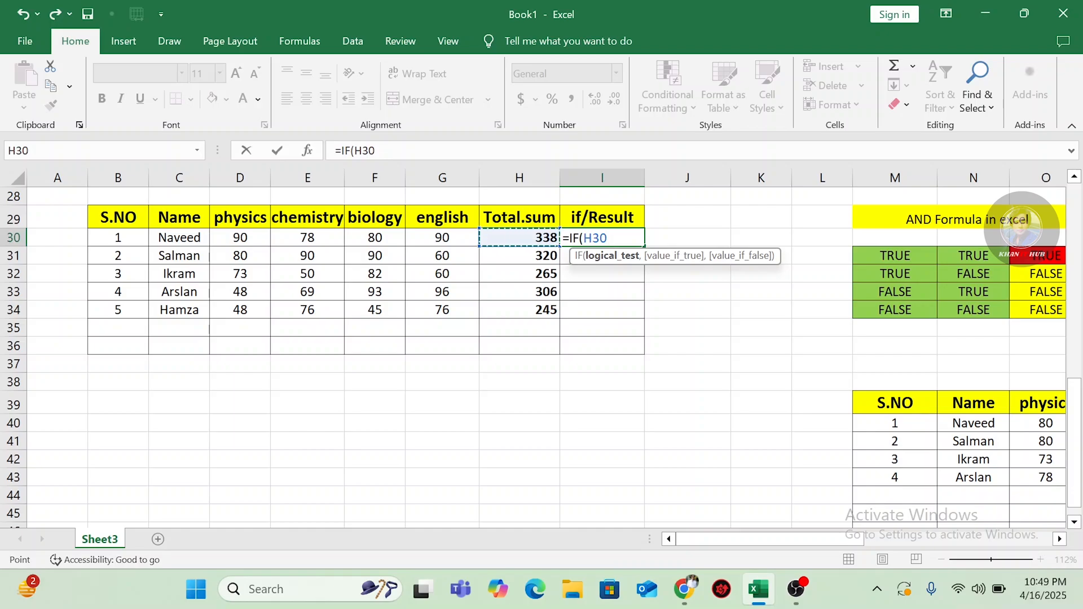
type(">")
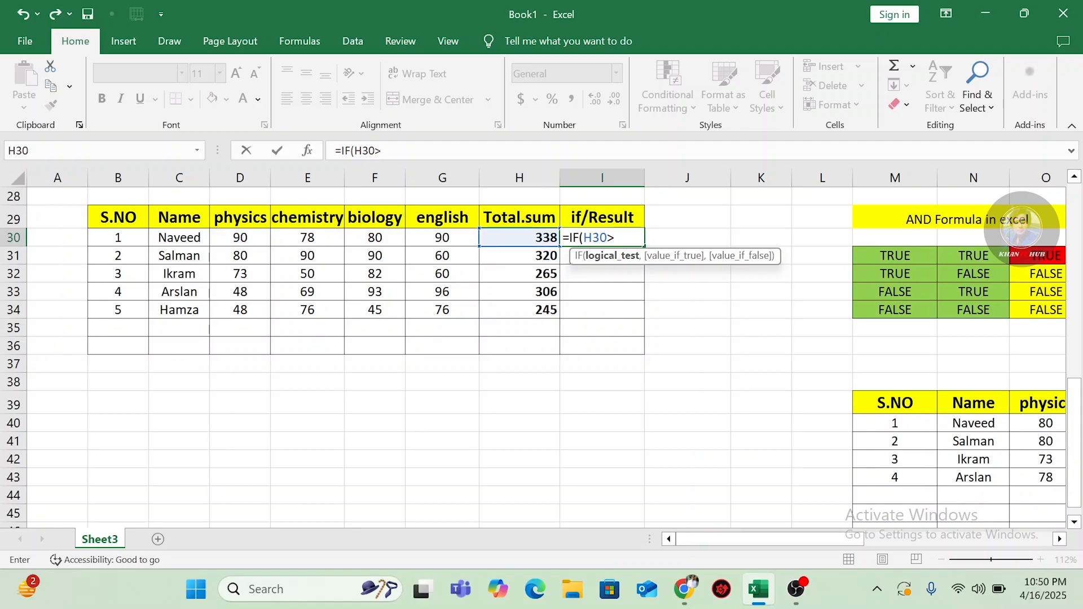
type("320")
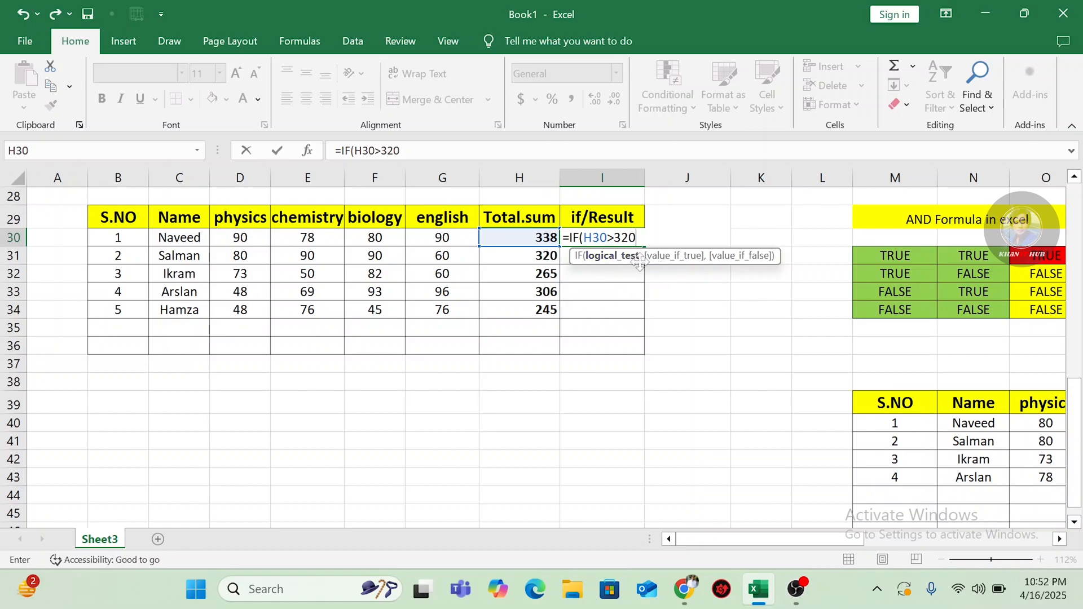
Step: Complete the IF formula in I30 with "pass" as the true value and "fail" as the false value
type(",")
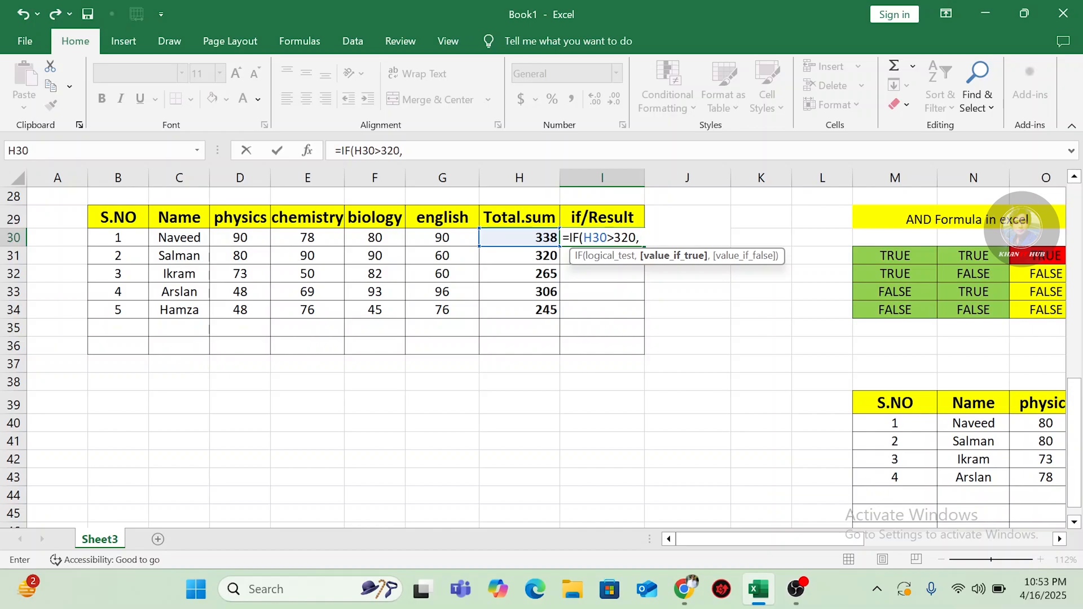
type("\"pass\"")
type(",")
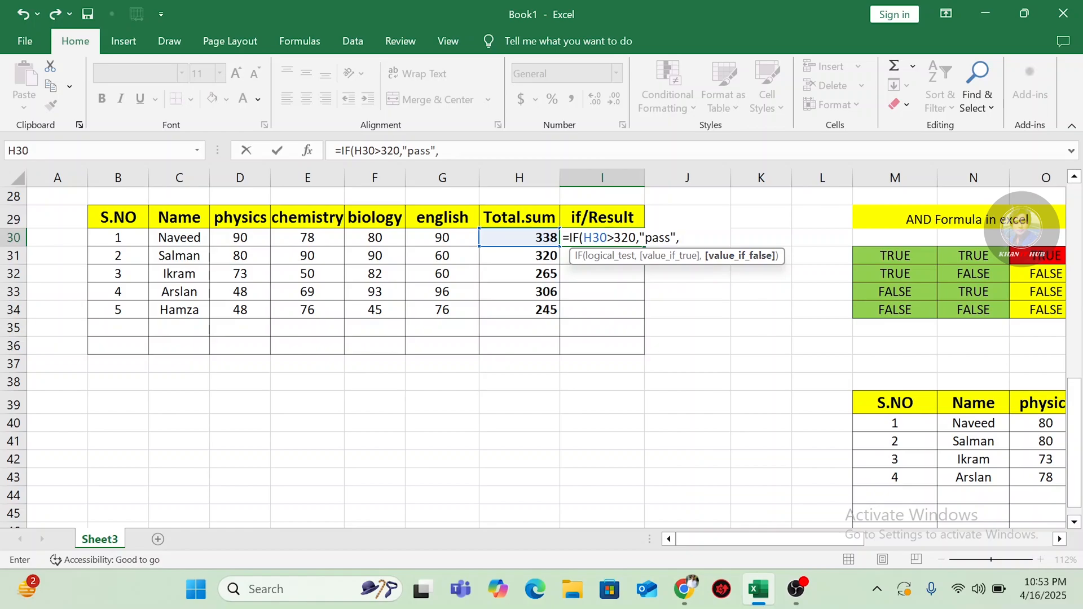
type("\"fail\")")
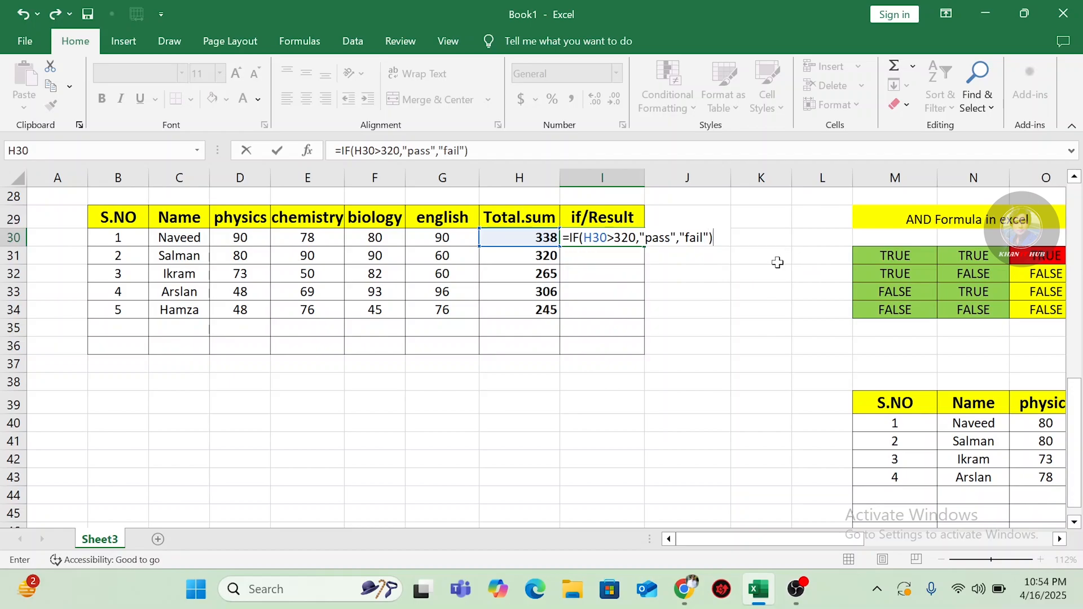
key("Return")
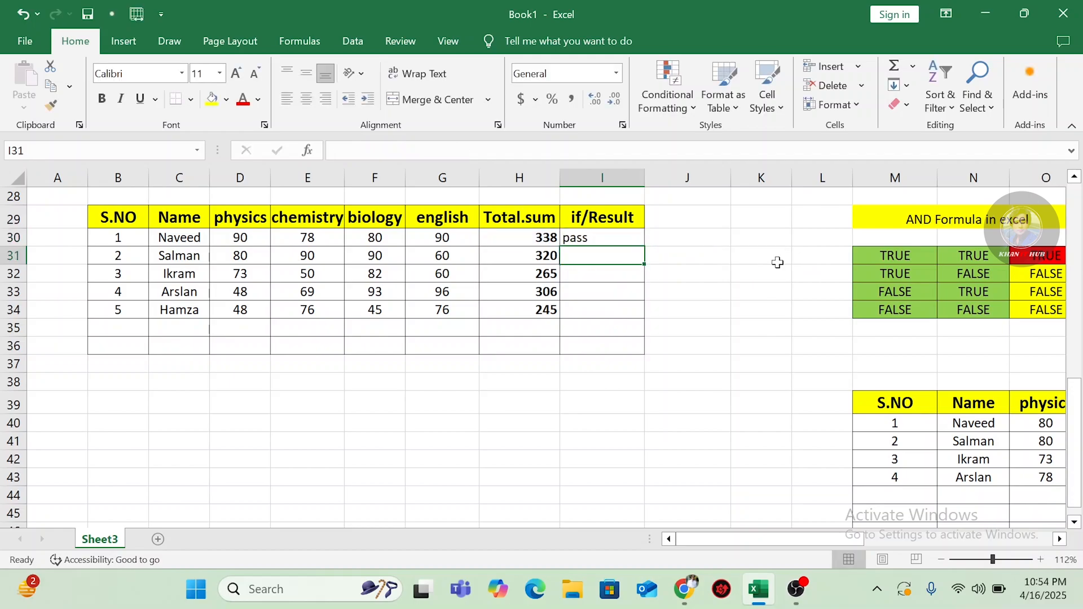
Step: Fill the IF formula from I30 down through I34
left_click(595, 237)
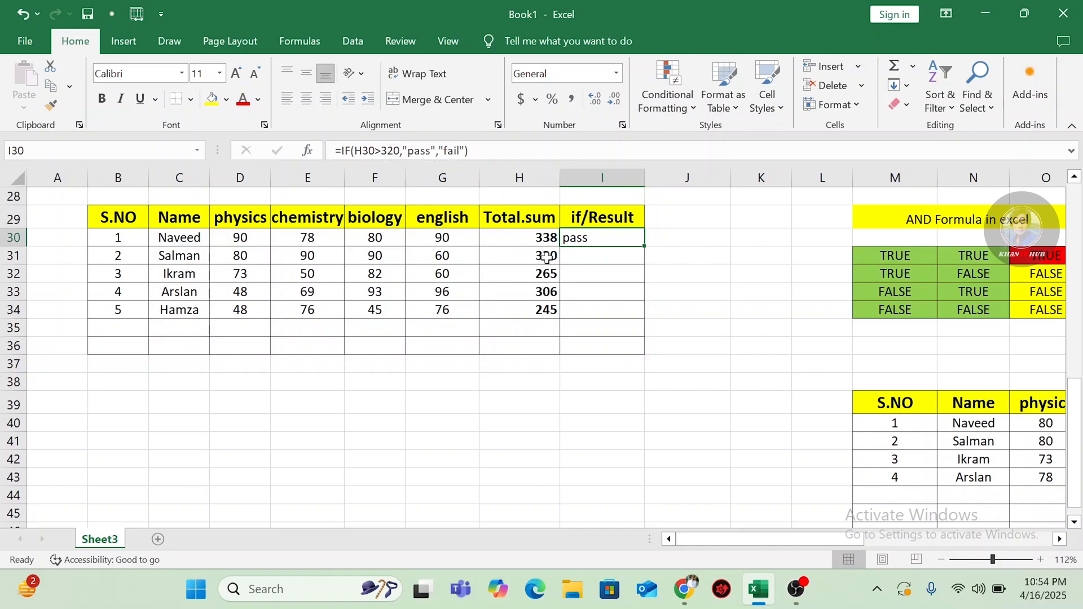
left_click_drag(644, 246, 644, 257)
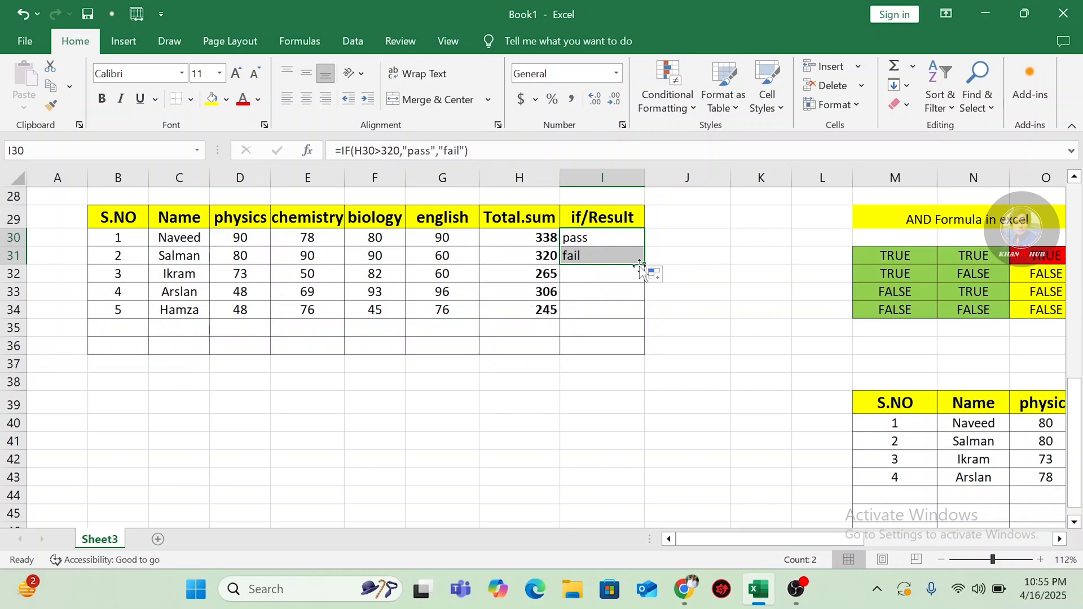
left_click_drag(642, 266, 644, 318)
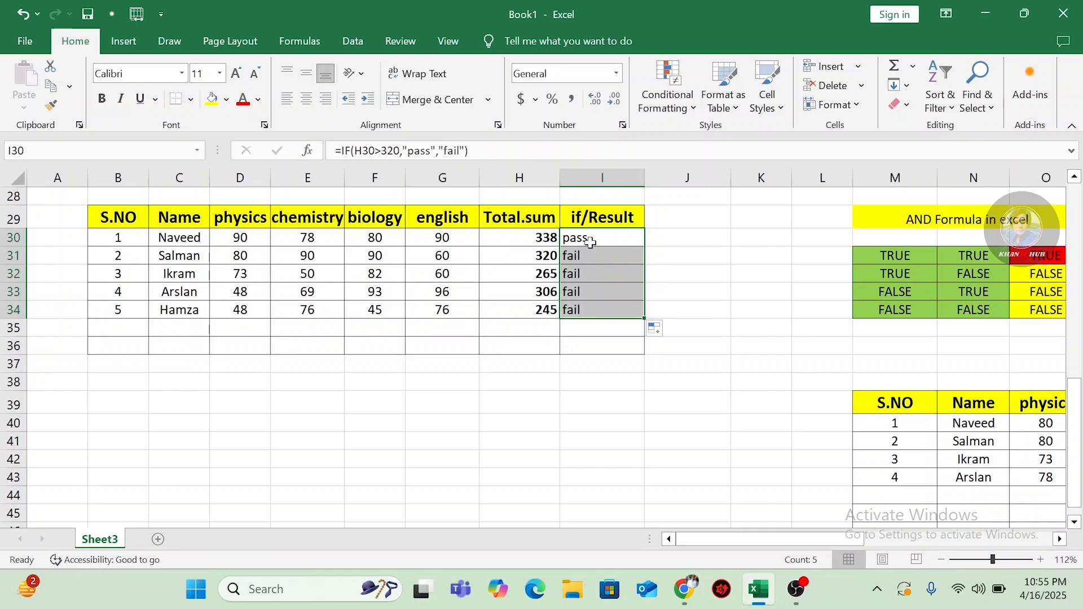